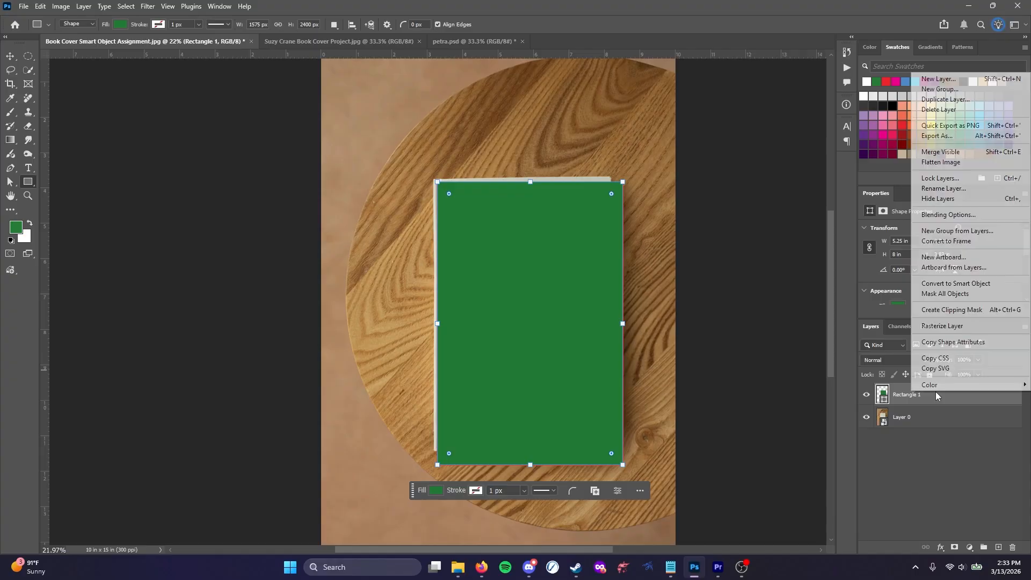
# Convert the green rectangle layer to a smart object and move it over the book, to about X 2.92 in, Y 3.65 in.
pyautogui.click(959, 283)
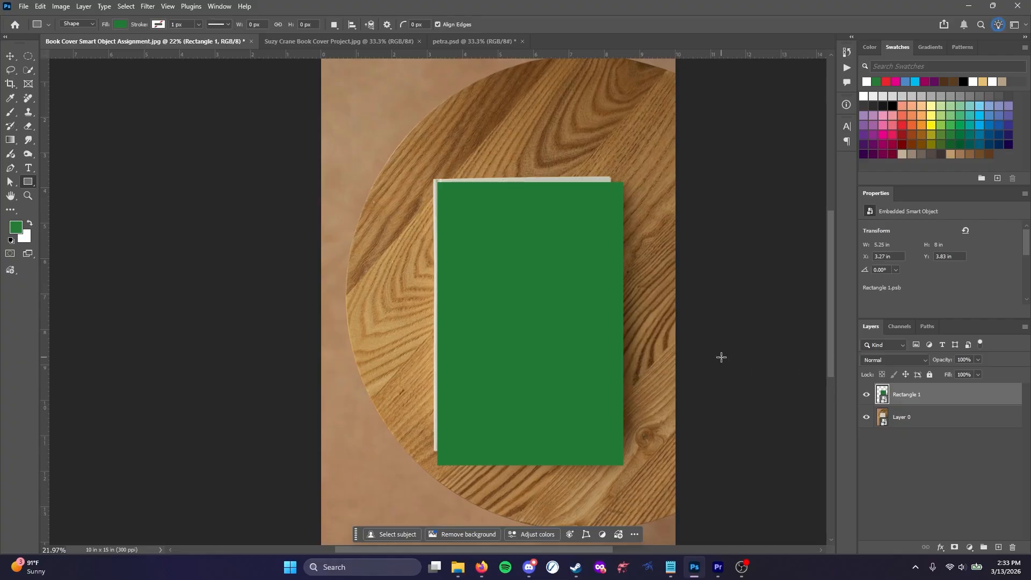
pyautogui.press('v')
pyautogui.moveTo(588, 282)
pyautogui.mouseDown()
pyautogui.moveTo(558, 281)
pyautogui.moveTo(576, 276)
pyautogui.mouseUp()
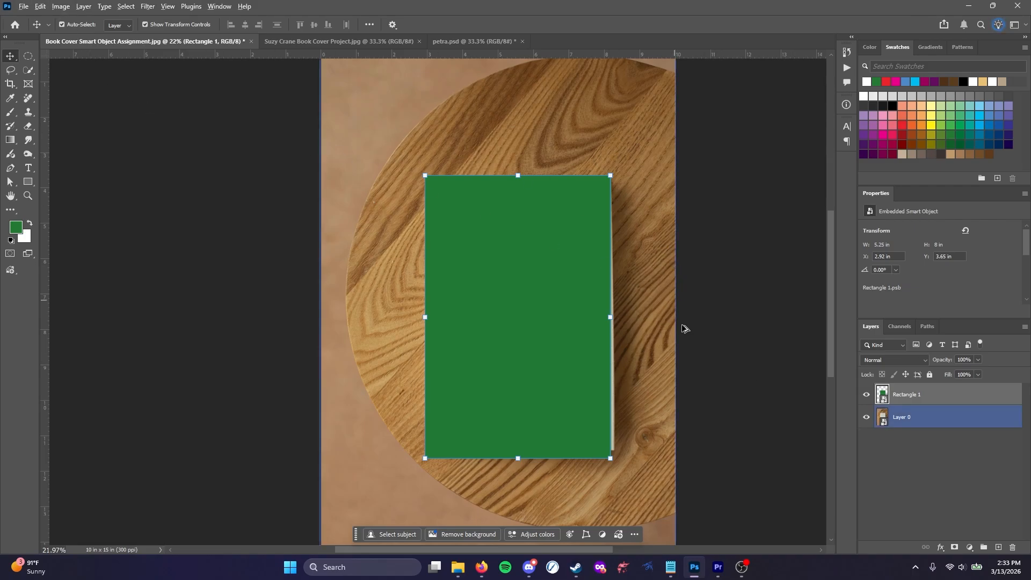
# Start a Distort transform on the green rectangle and fit its two upper corners to the book cover's upper corners.
pyautogui.scroll(2, 679, 370)
pyautogui.scroll(3, 591, 242)
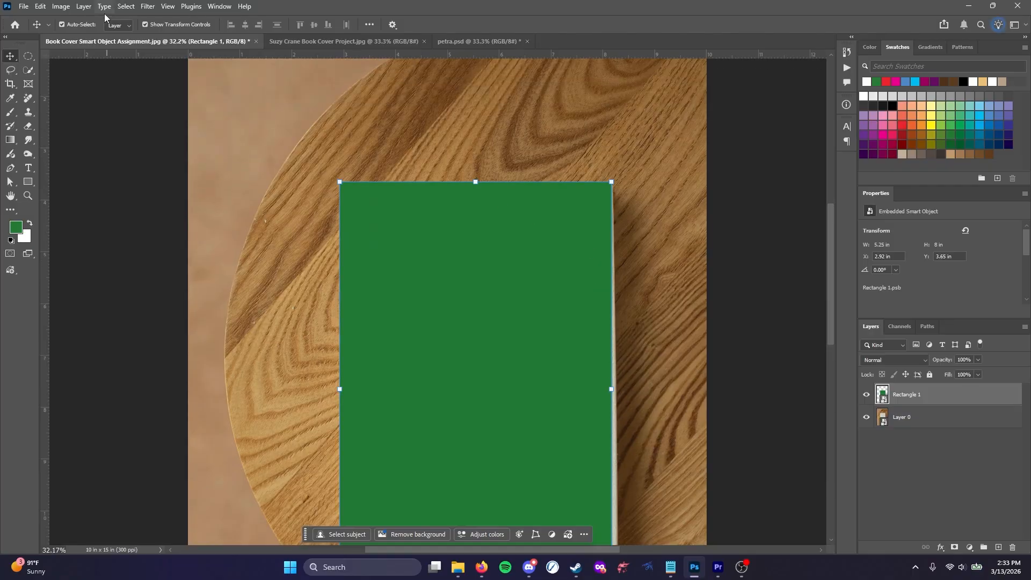
pyautogui.click(40, 7)
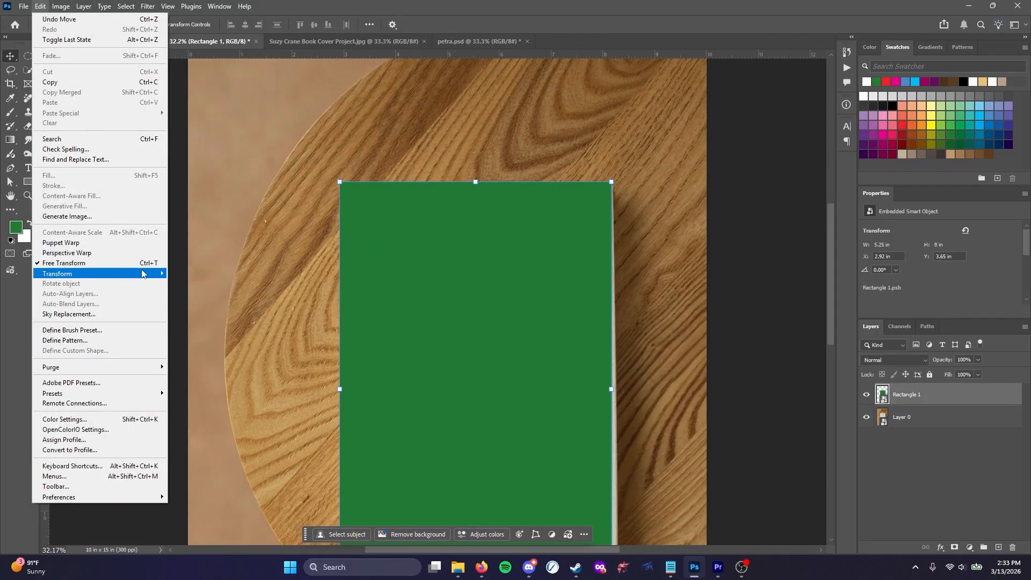
pyautogui.moveTo(142, 274)
pyautogui.click(204, 321)
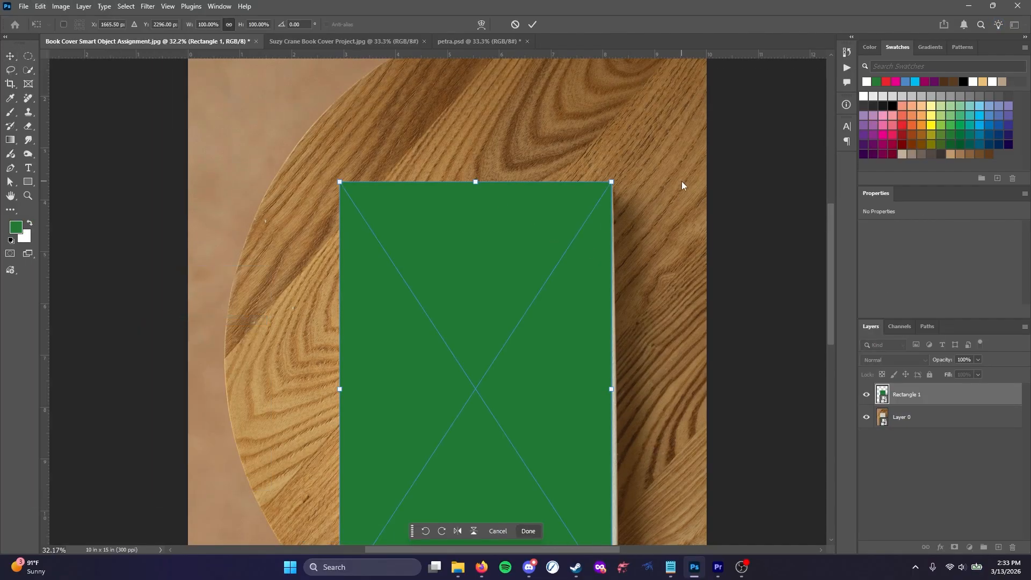
pyautogui.scroll(5, 636, 168)
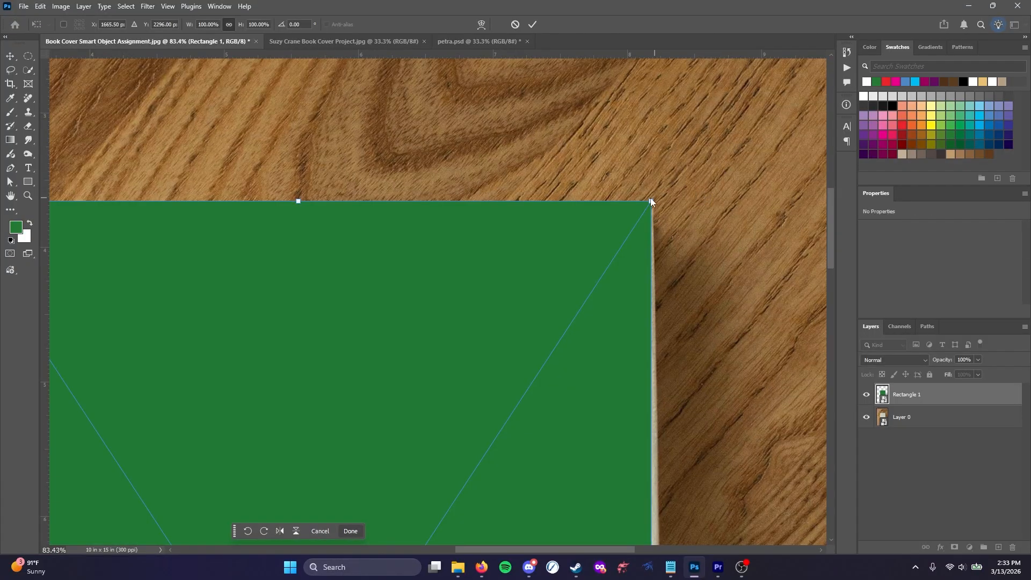
pyautogui.moveTo(650, 198)
pyautogui.mouseDown()
pyautogui.moveTo(650, 224)
pyautogui.moveTo(654, 204)
pyautogui.mouseUp()
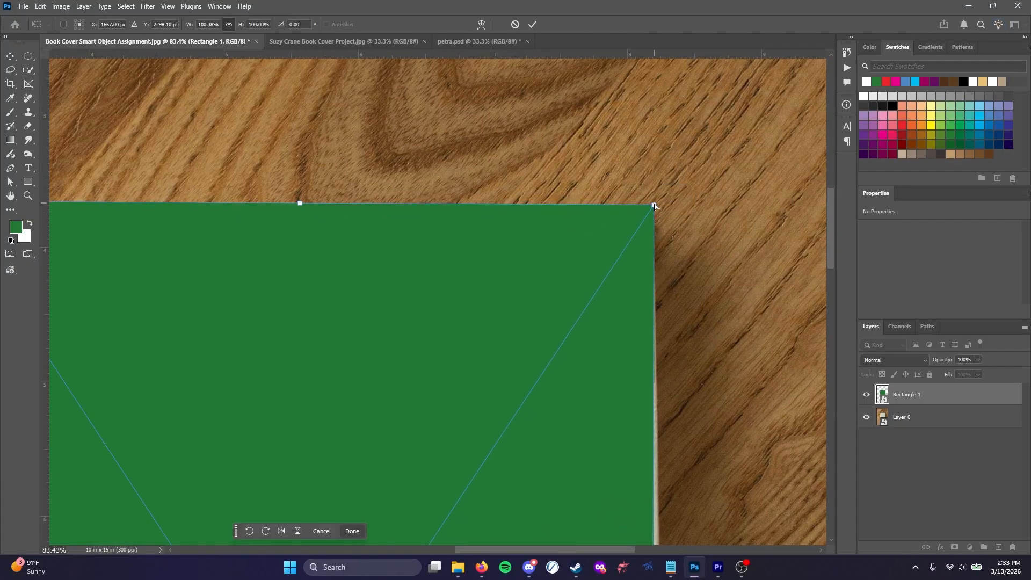
pyautogui.moveTo(603, 550); pyautogui.dragTo(511, 542)
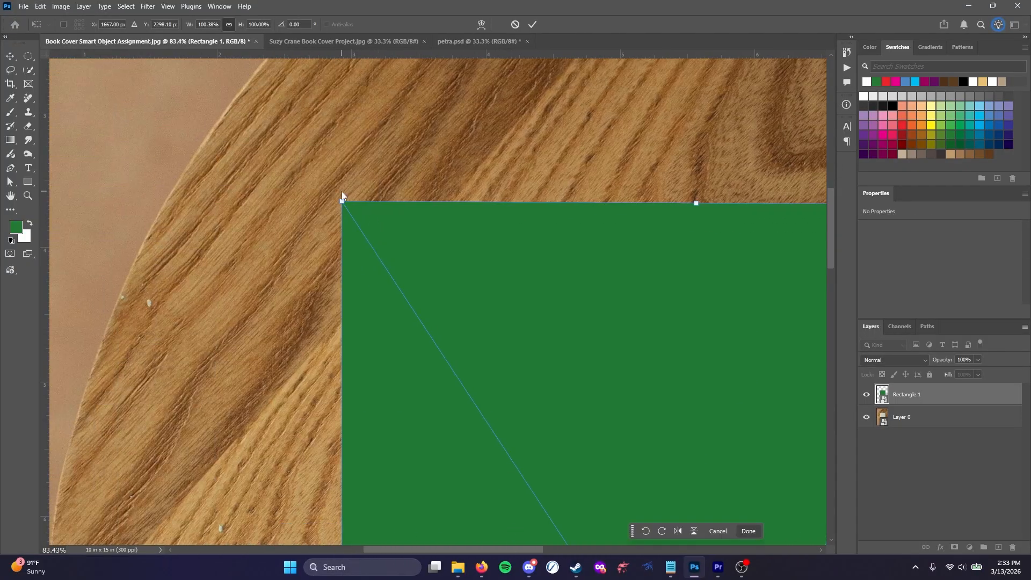
pyautogui.moveTo(342, 193); pyautogui.dragTo(374, 214)
# Distort the rectangle's two lower corners to match the book cover, then refine the fit along its upper edge.
pyautogui.moveTo(832, 204); pyautogui.dragTo(831, 363)
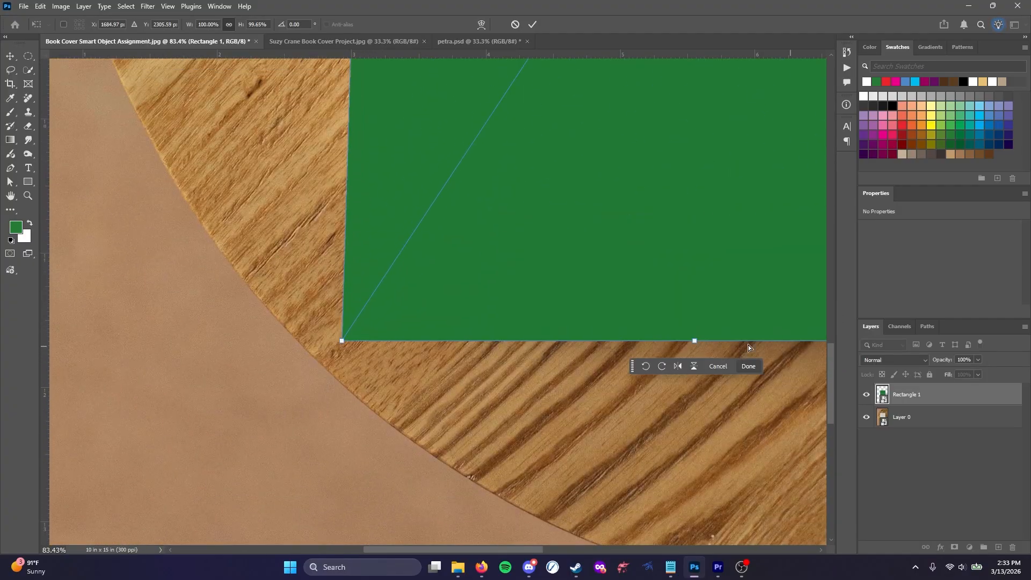
pyautogui.moveTo(353, 340); pyautogui.dragTo(378, 314)
pyautogui.moveTo(445, 549); pyautogui.dragTo(570, 549)
pyautogui.moveTo(509, 341); pyautogui.dragTo(524, 311)
pyautogui.moveTo(831, 366); pyautogui.dragTo(836, 202)
pyautogui.moveTo(510, 251); pyautogui.dragTo(509, 249)
pyautogui.moveTo(547, 547); pyautogui.dragTo(456, 546)
# Apply the distortion and set the rectangle layer's blend mode to Multiply.
pyautogui.press('Return')
pyautogui.click(913, 360)
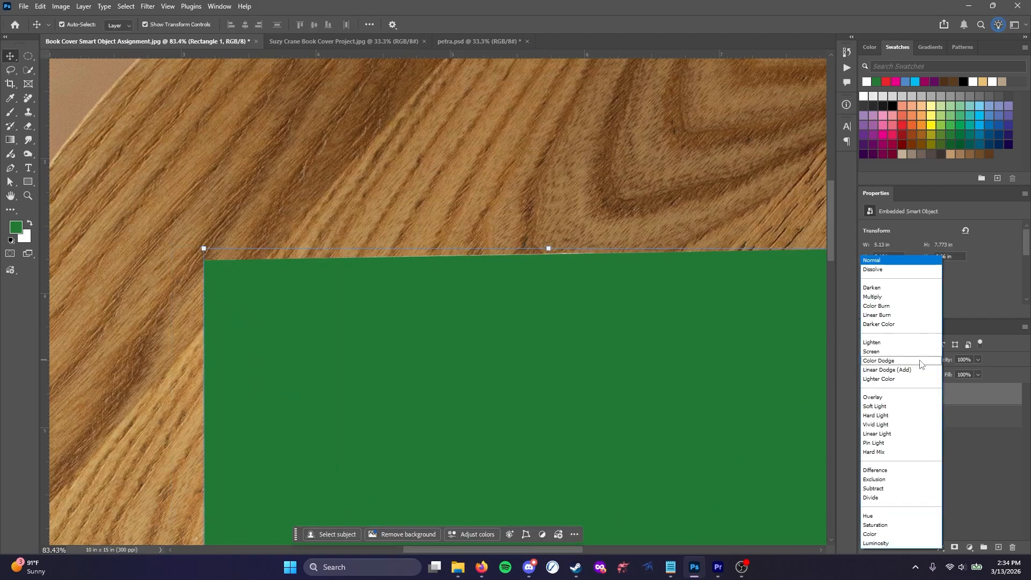
pyautogui.click(902, 299)
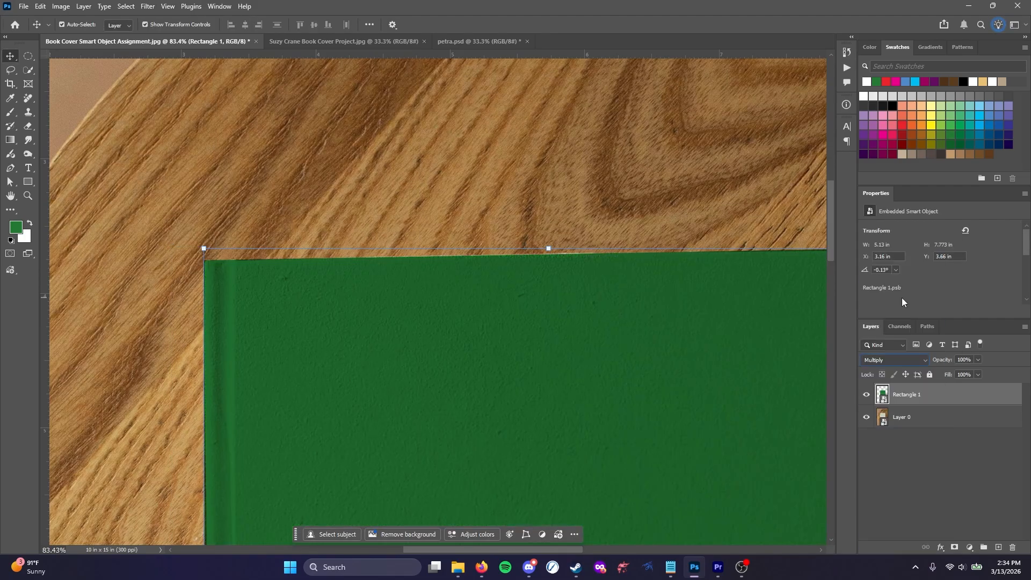
# Open the rectangle smart object's contents and set the shape's corner radius to 7 px.
pyautogui.doubleClick(882, 396)
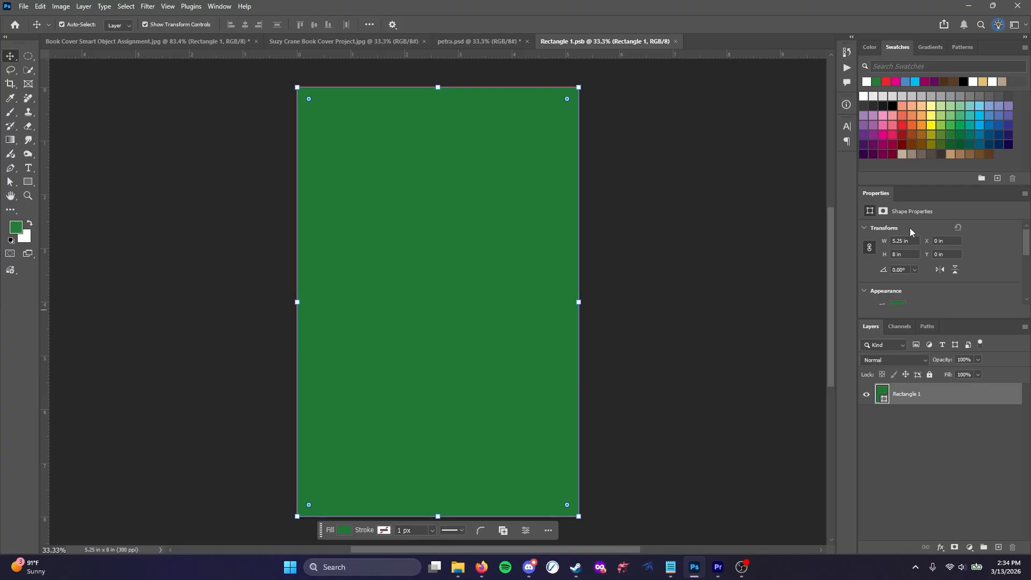
pyautogui.scroll(-5, 913, 236)
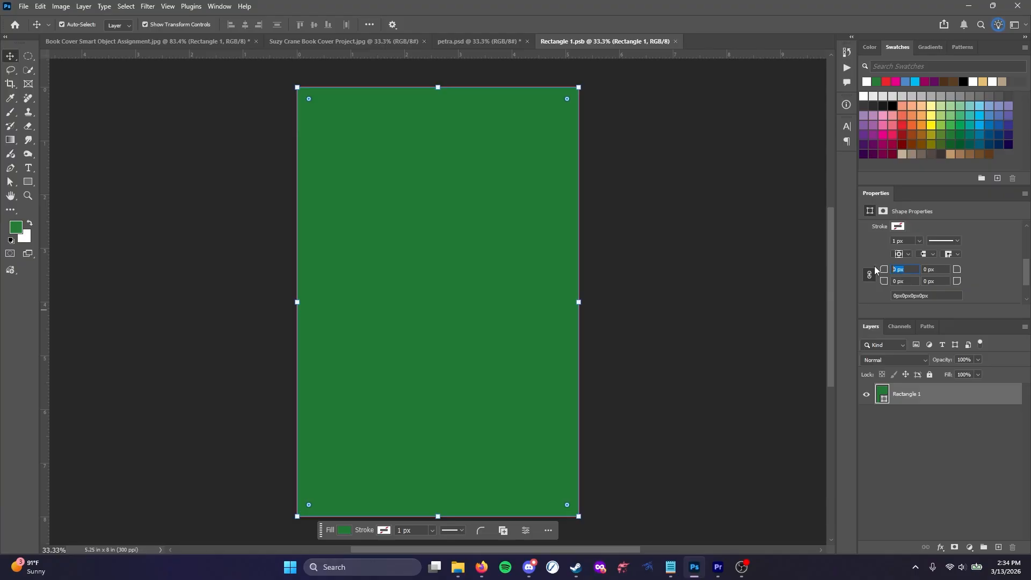
pyautogui.write('7')
# Hide the rectangle layer in the mockup to examine the book's corner, and compare it with the rounded corner in the smart object's contents.
pyautogui.click(156, 41)
pyautogui.scroll(5, 179, 267)
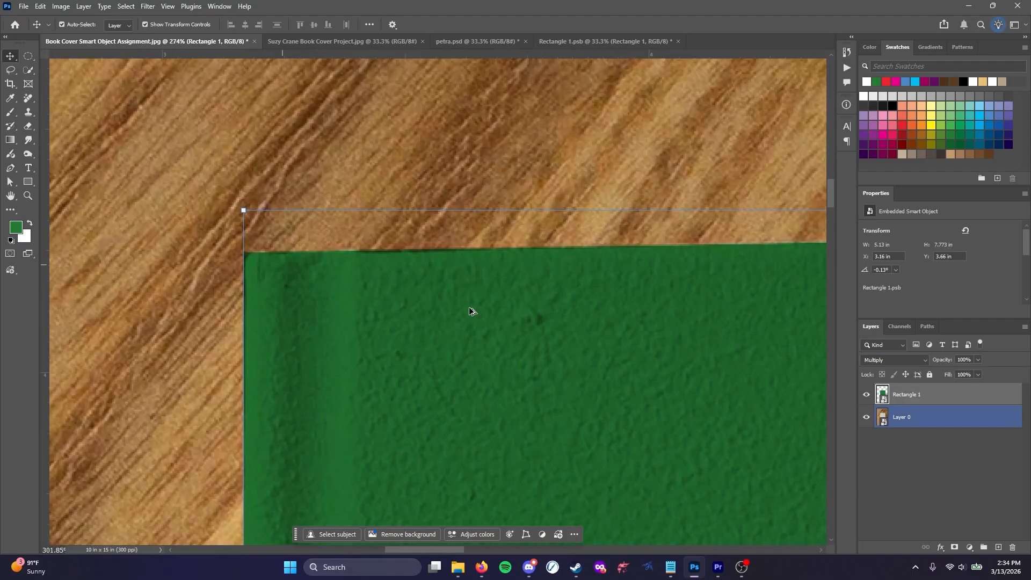
pyautogui.click(867, 395)
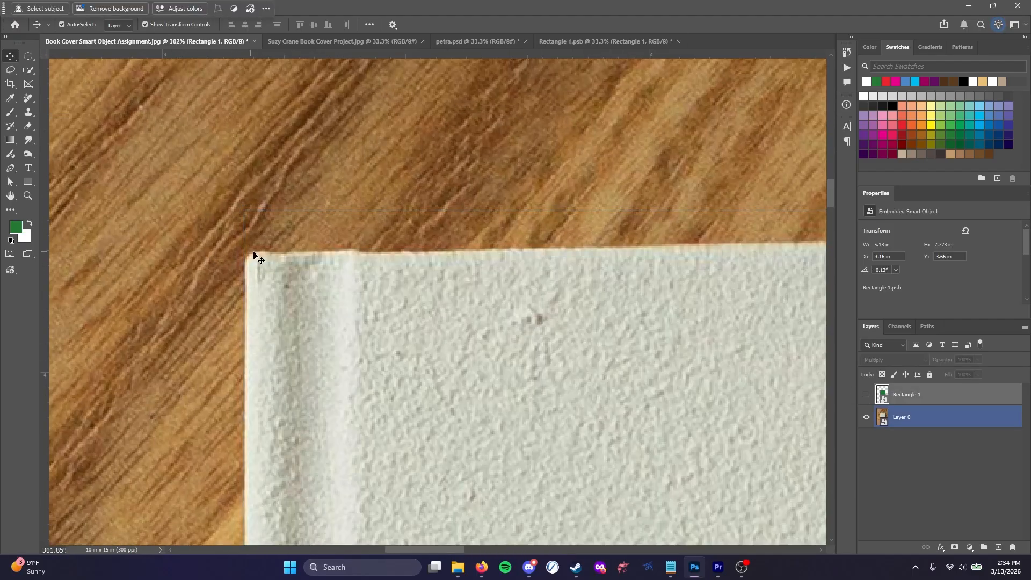
pyautogui.click(565, 42)
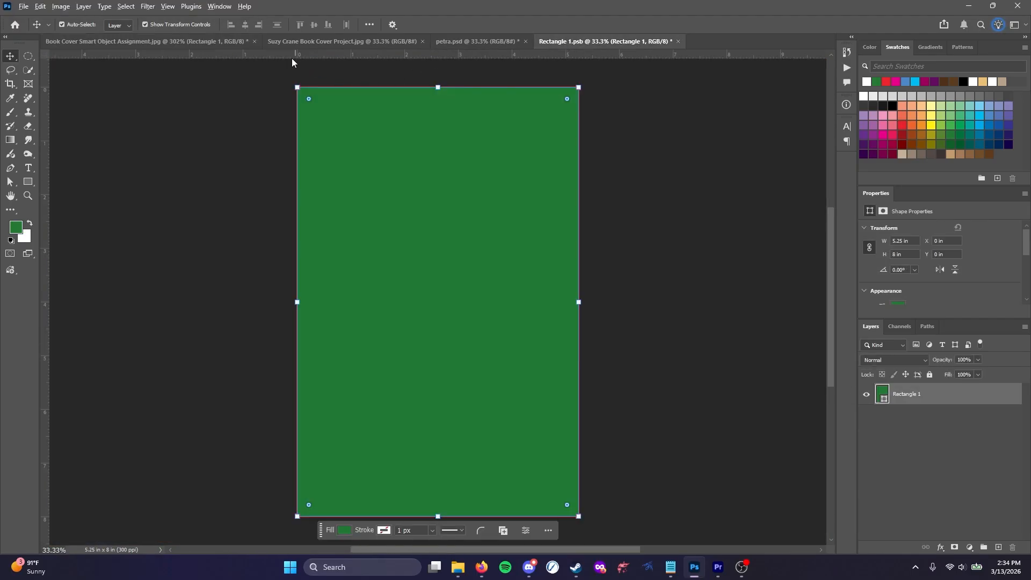
pyautogui.scroll(5, 343, 269)
pyautogui.moveTo(833, 262); pyautogui.dragTo(817, 155)
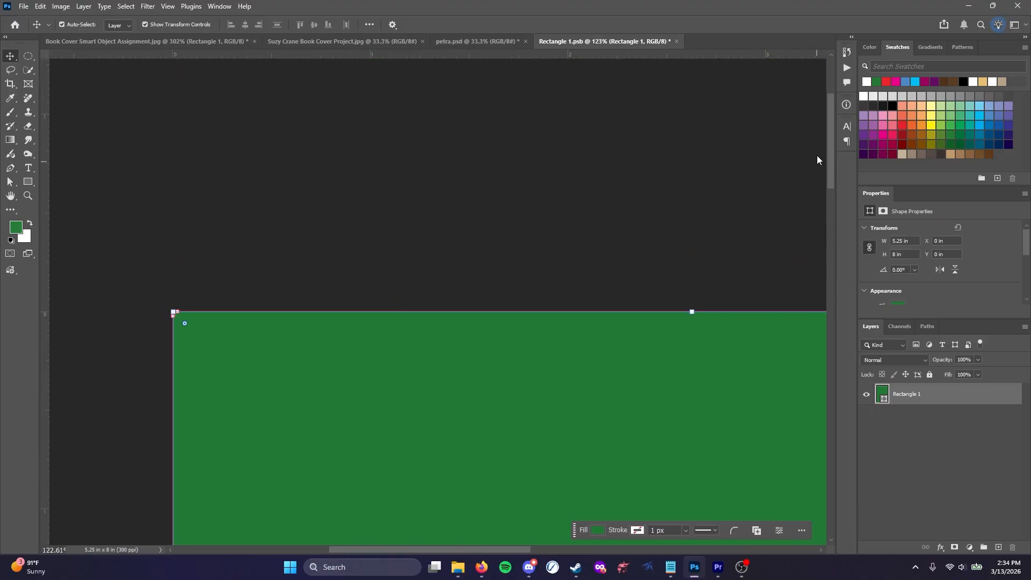
pyautogui.scroll(3, 164, 376)
pyautogui.scroll(-8, 498, 423)
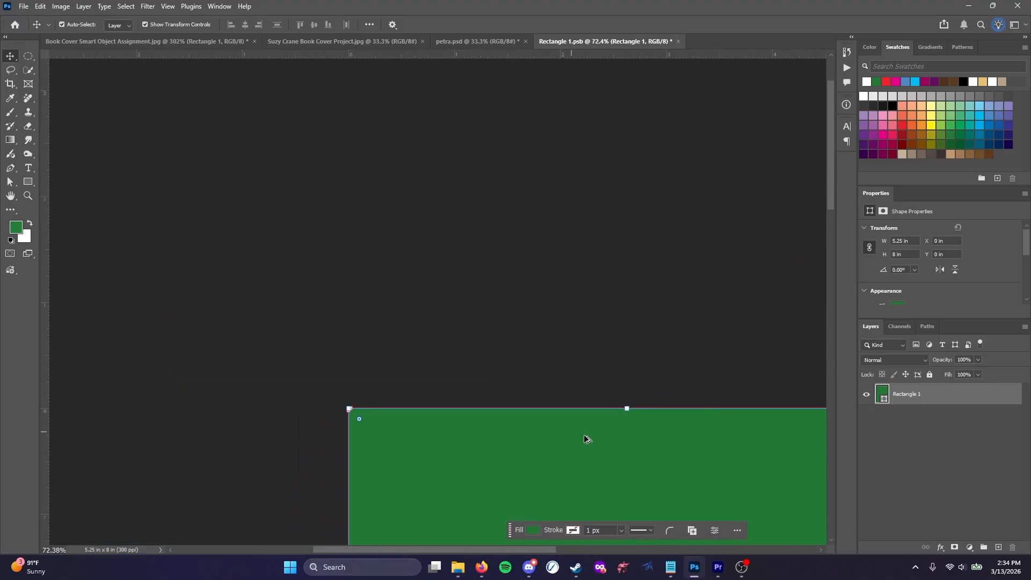
# Place the Book Cover Project JPG from File Explorer's recent files into the smart object's contents at its original size.
pyautogui.moveTo(833, 266); pyautogui.dragTo(835, 391)
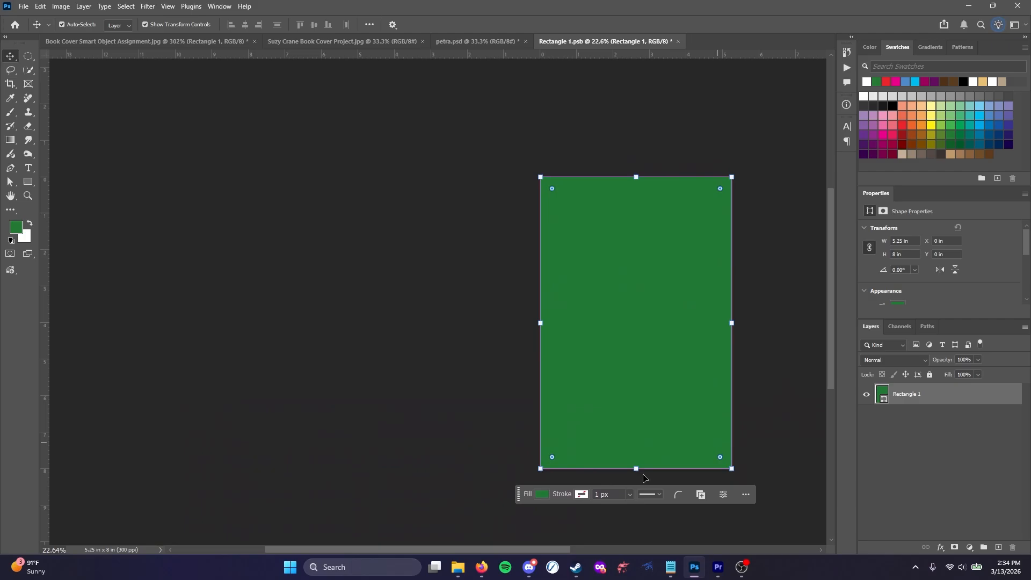
pyautogui.moveTo(505, 549); pyautogui.dragTo(570, 549)
pyautogui.click(452, 575)
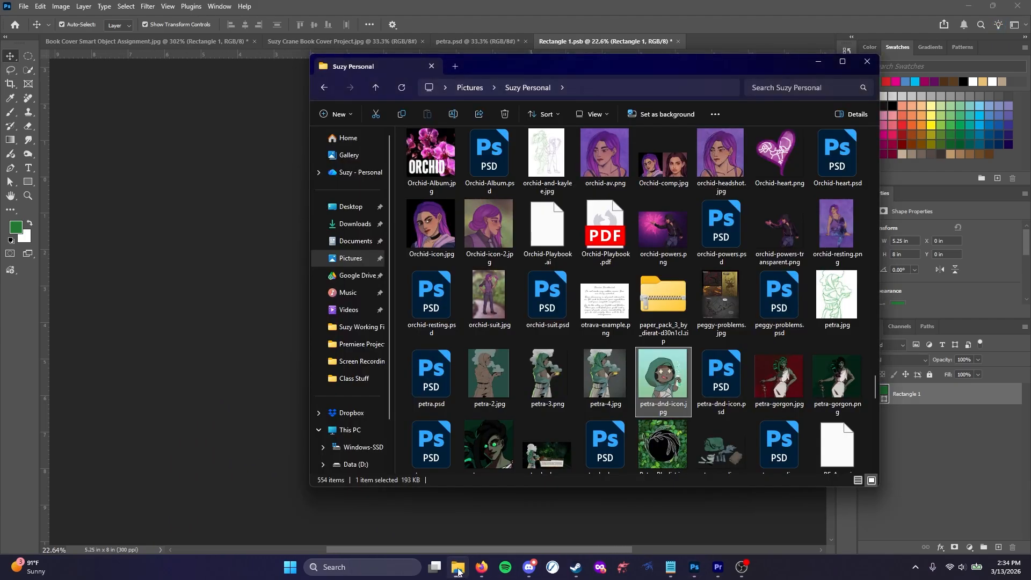
pyautogui.click(359, 135)
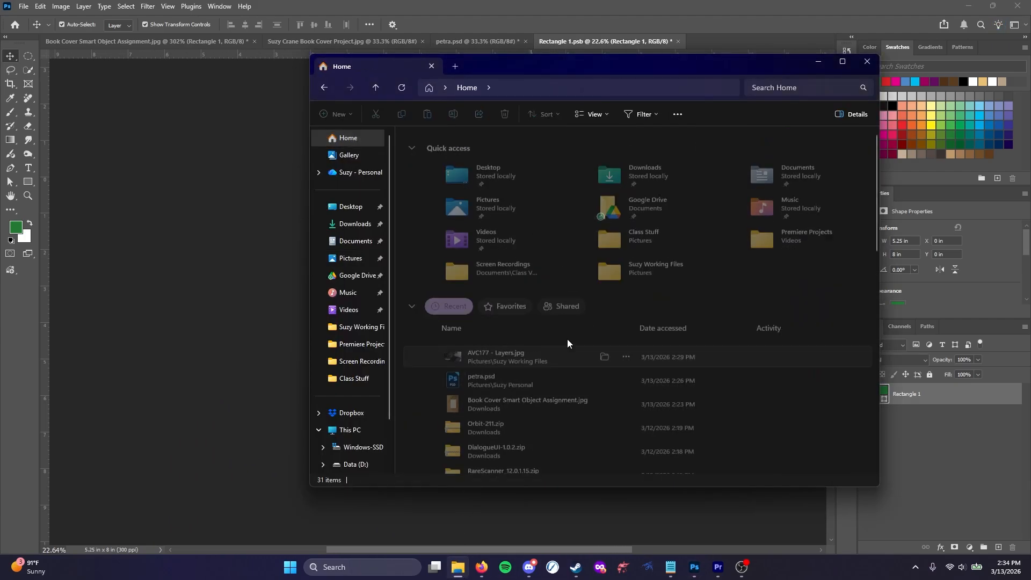
pyautogui.scroll(-5, 568, 348)
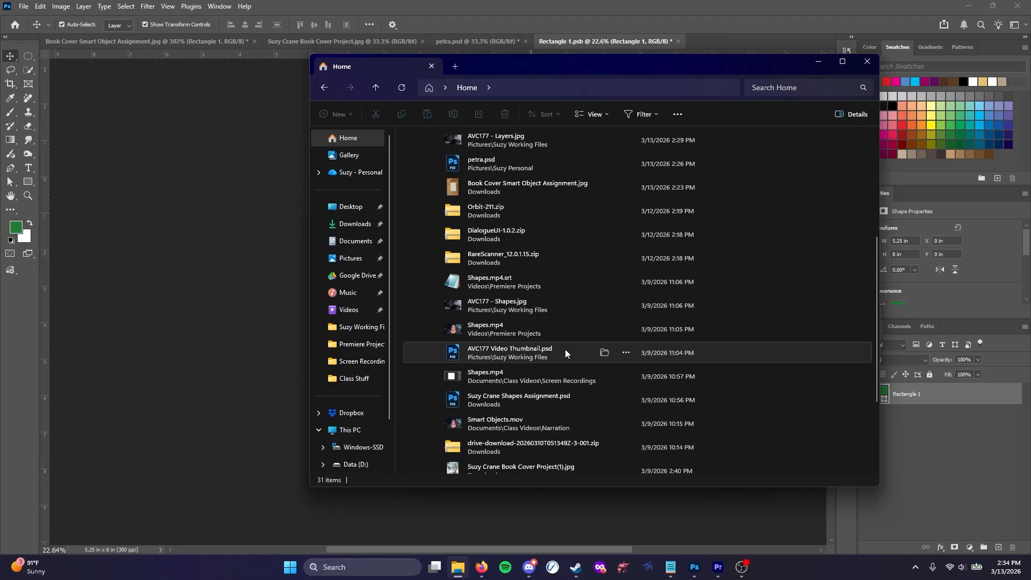
pyautogui.scroll(-3, 565, 349)
pyautogui.click(532, 392)
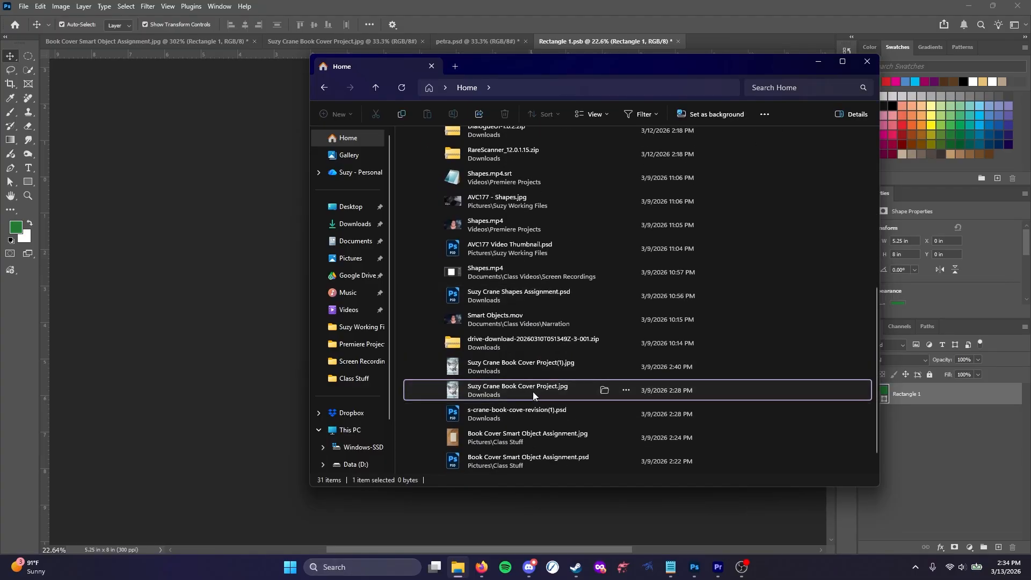
pyautogui.moveTo(498, 396); pyautogui.dragTo(242, 353)
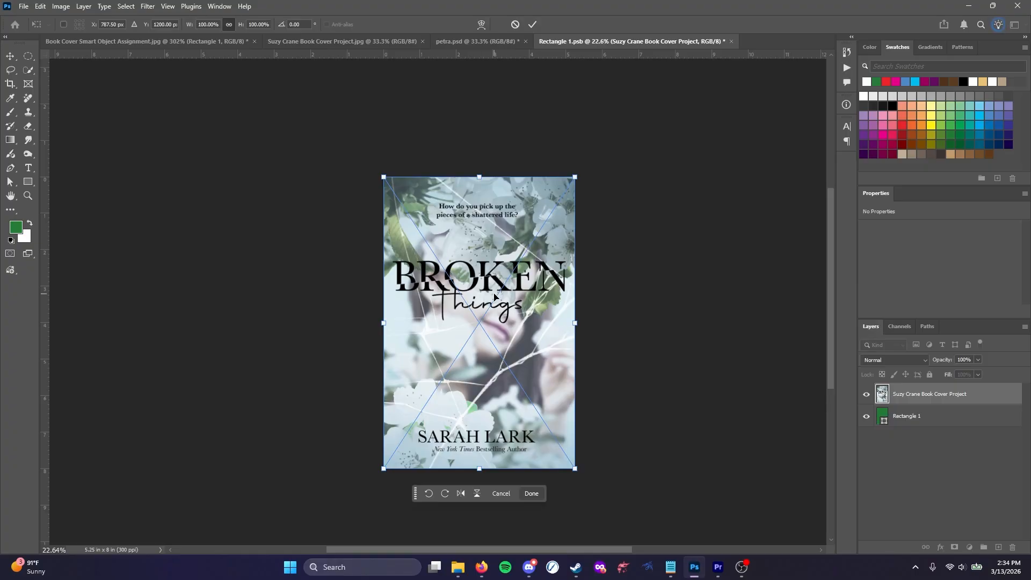
pyautogui.press('Return')
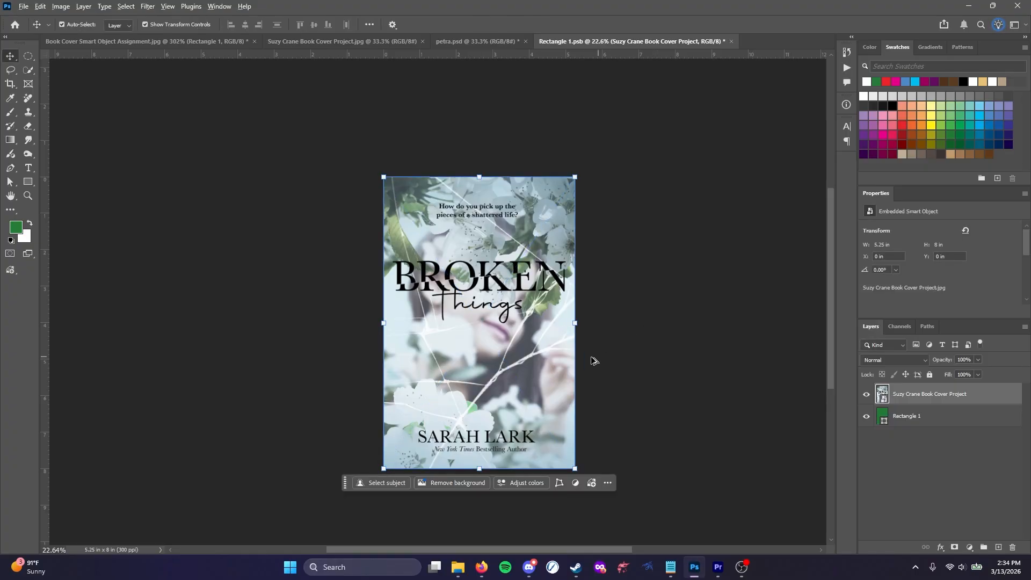
# Clip the placed book cover image to the green rectangle layer with a clipping mask.
pyautogui.scroll(5, 593, 360)
pyautogui.scroll(-1, 599, 365)
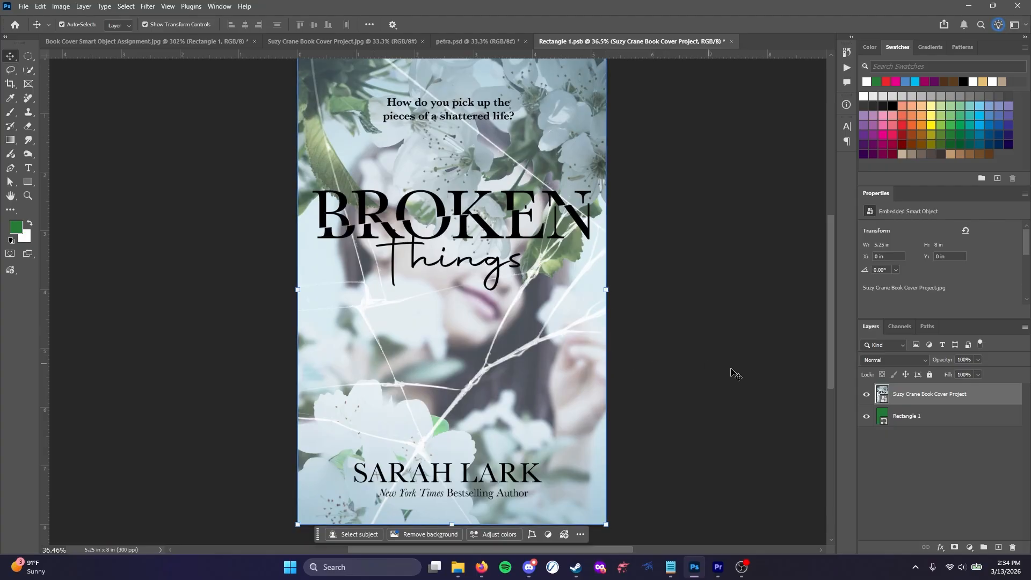
pyautogui.rightClick(921, 396)
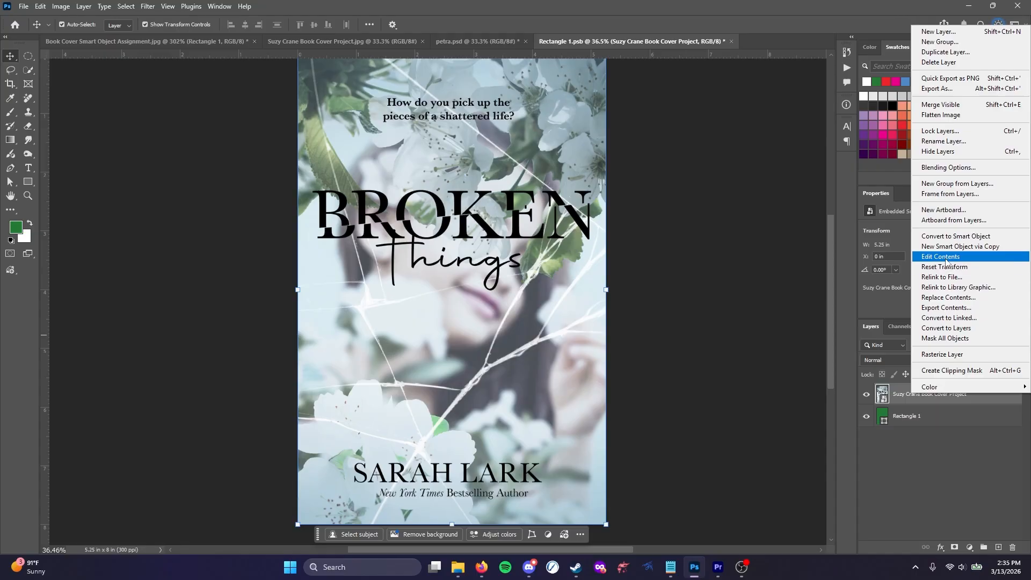
pyautogui.click(946, 370)
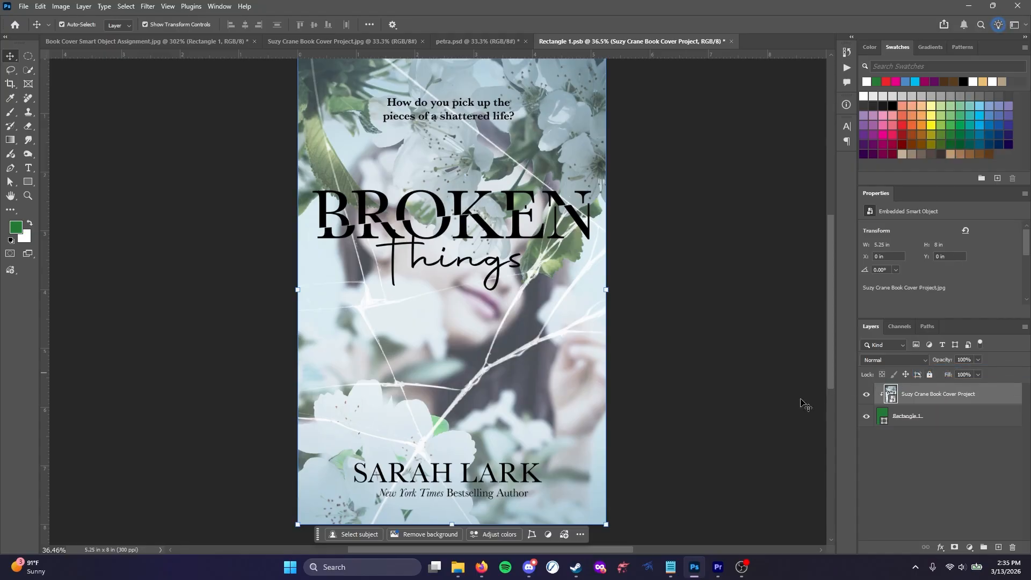
# Check the cover's lower-left corner up close and save the smart object's contents.
pyautogui.click(28, 56)
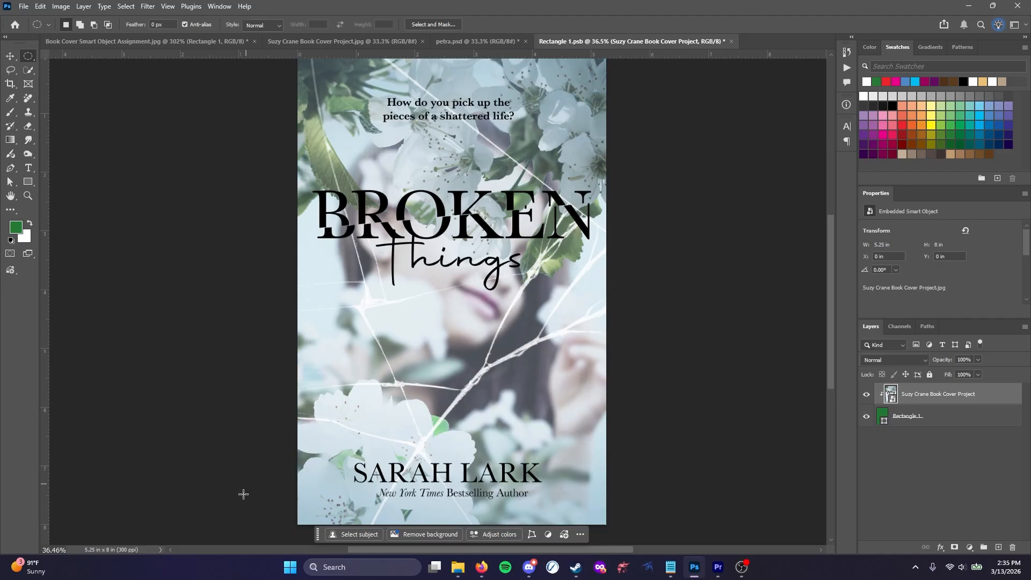
pyautogui.scroll(5, 244, 494)
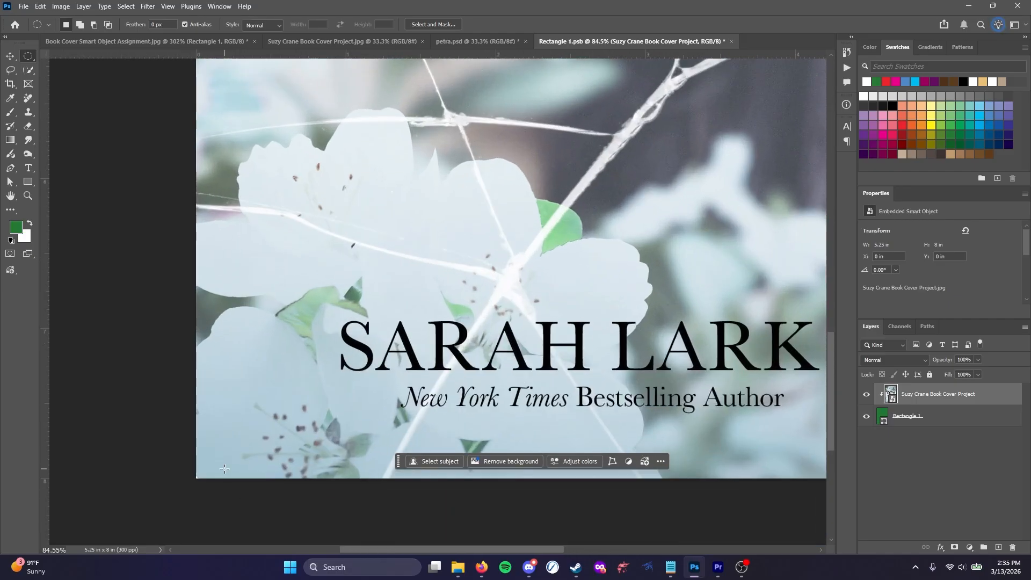
pyautogui.scroll(2, 224, 469)
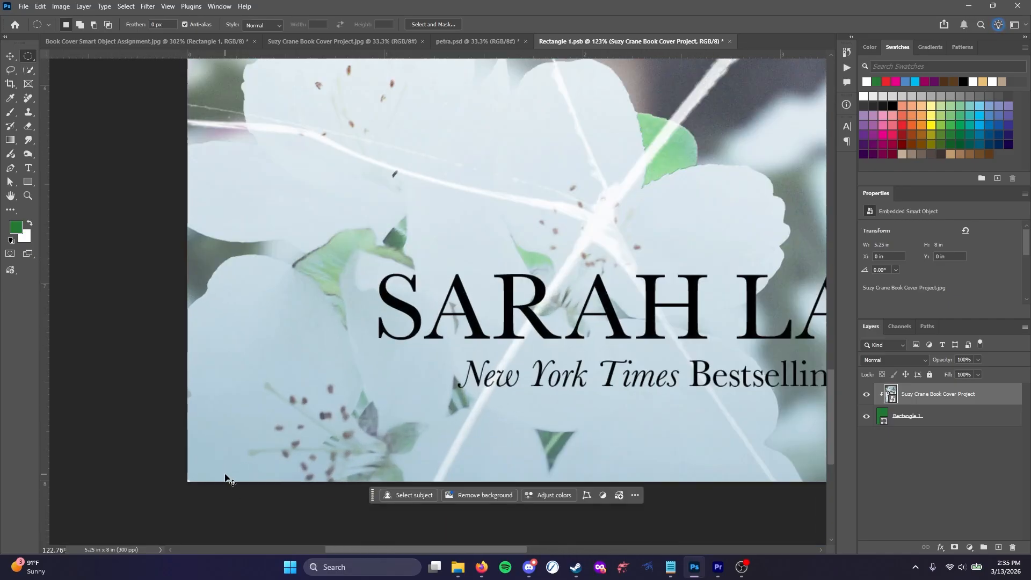
pyautogui.hotkey('ctrl', 's')
# Return to the Book Cover Smart Object Assignment mockup and show the Rectangle 1 layer to view the whole cover.
pyautogui.click(104, 40)
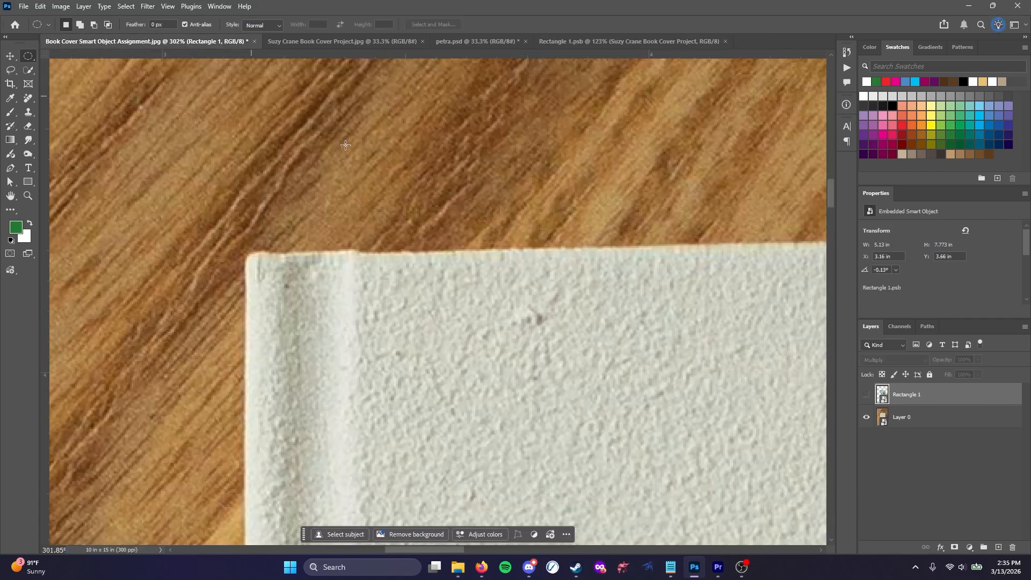
pyautogui.scroll(-2, 503, 308)
pyautogui.scroll(-3, 503, 307)
pyautogui.click(866, 395)
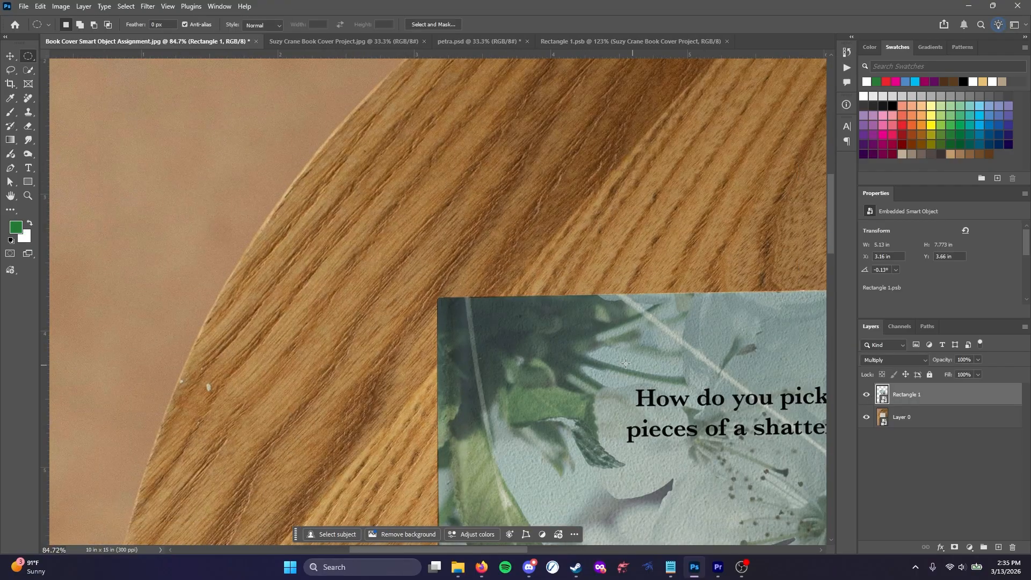
pyautogui.scroll(-1, 618, 380)
pyautogui.scroll(-1, 619, 380)
pyautogui.moveTo(390, 550); pyautogui.dragTo(452, 549)
pyautogui.scroll(-5, 593, 372)
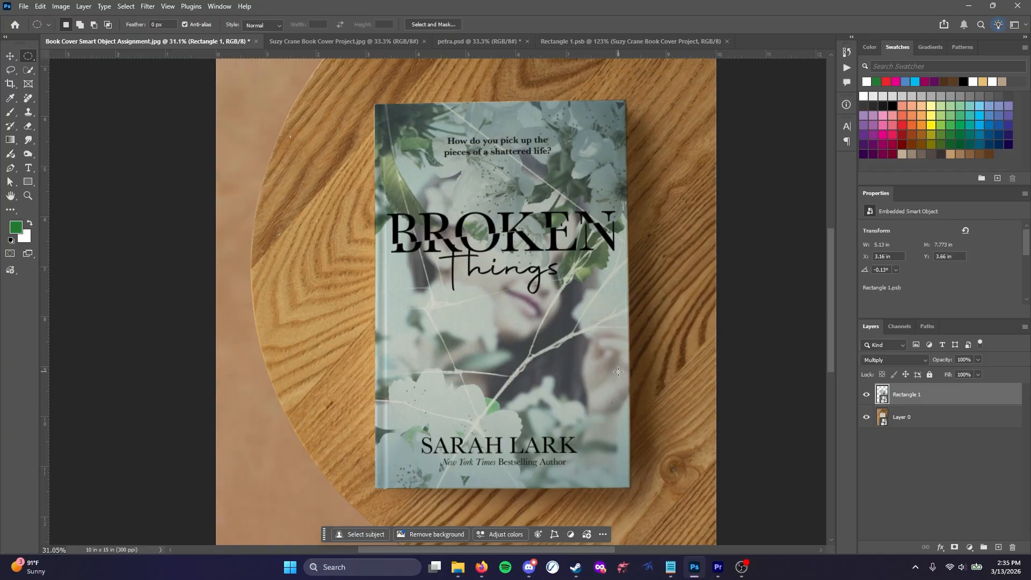
# Confirm Multiply as Rectangle 1's blend mode and compare the book with the cover layer hidden and shown.
pyautogui.click(908, 361)
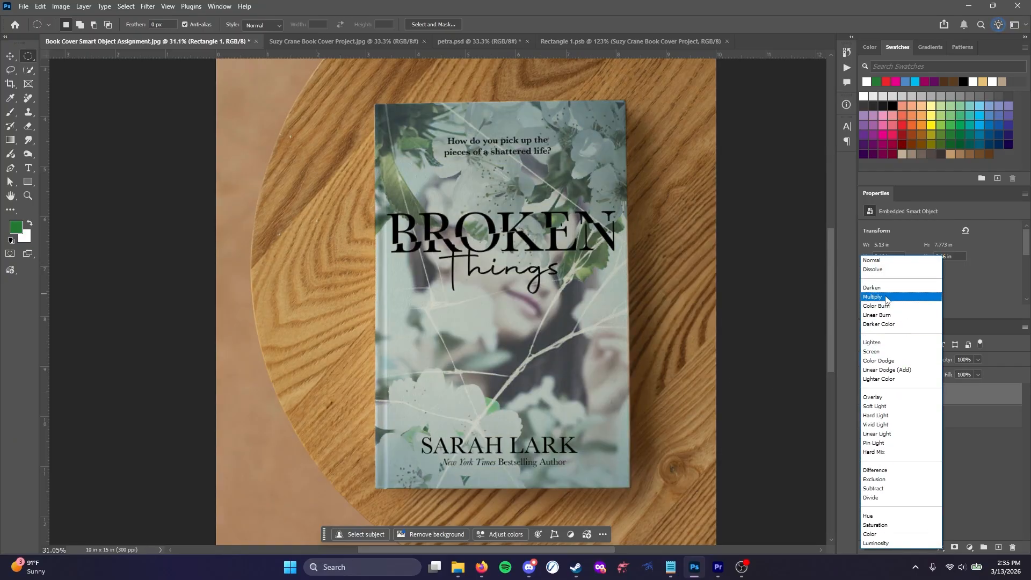
pyautogui.click(886, 297)
pyautogui.click(867, 393)
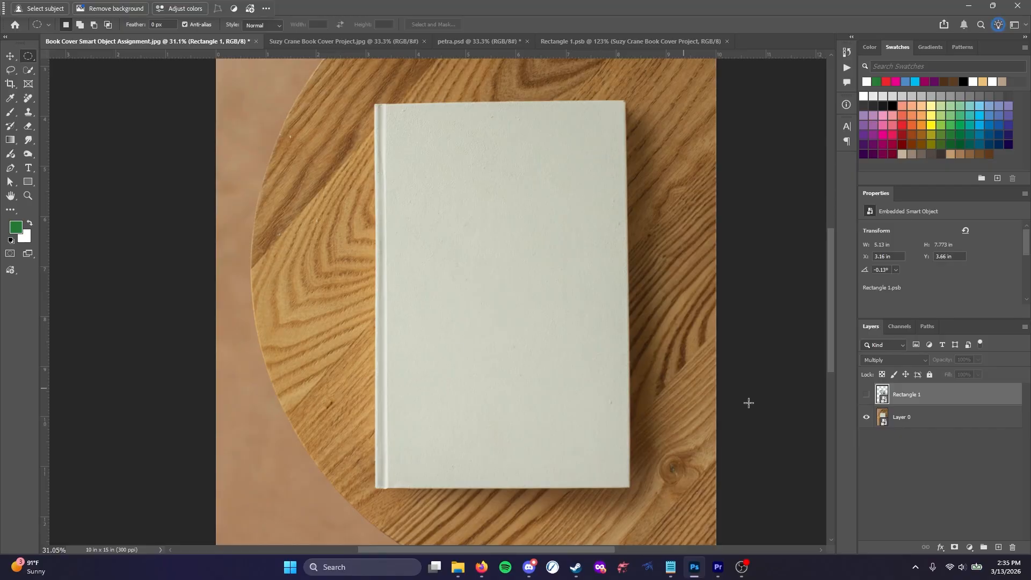
pyautogui.click(866, 395)
# Examine the cover's spine edge and its lower and upper corners up close, followed by the whole mockup.
pyautogui.scroll(3, 383, 485)
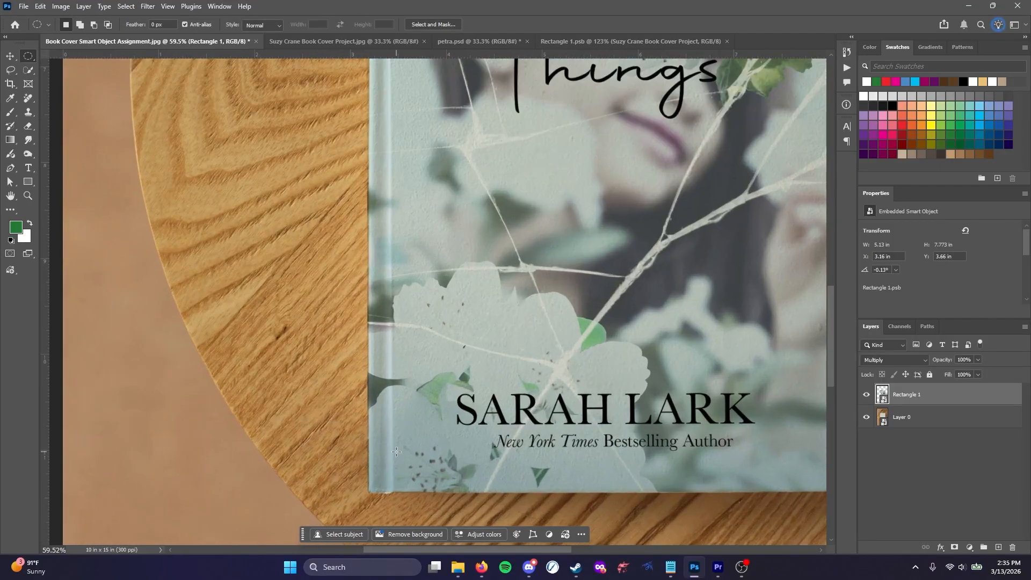
pyautogui.scroll(5, 493, 398)
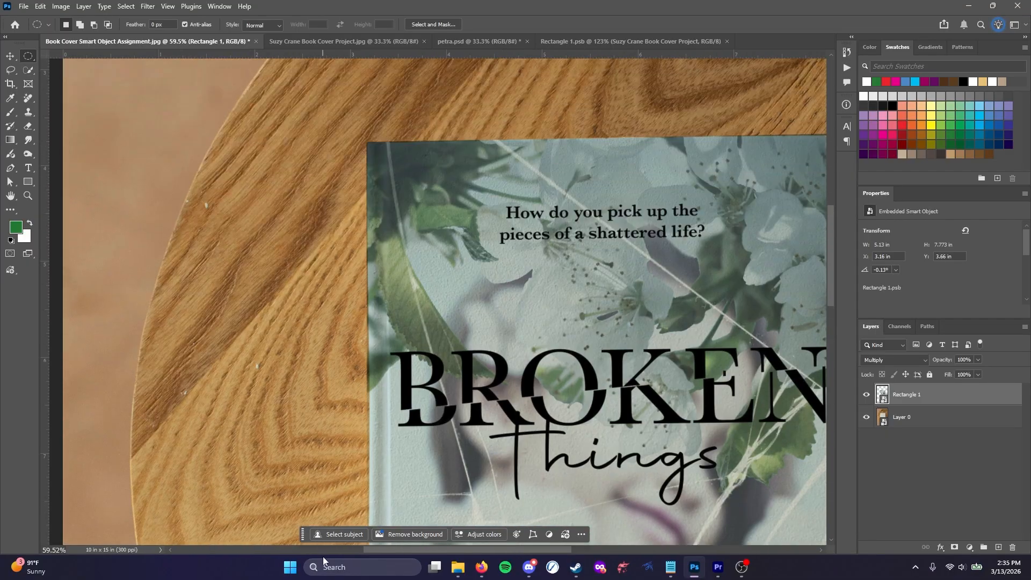
pyautogui.scroll(-5, 425, 537)
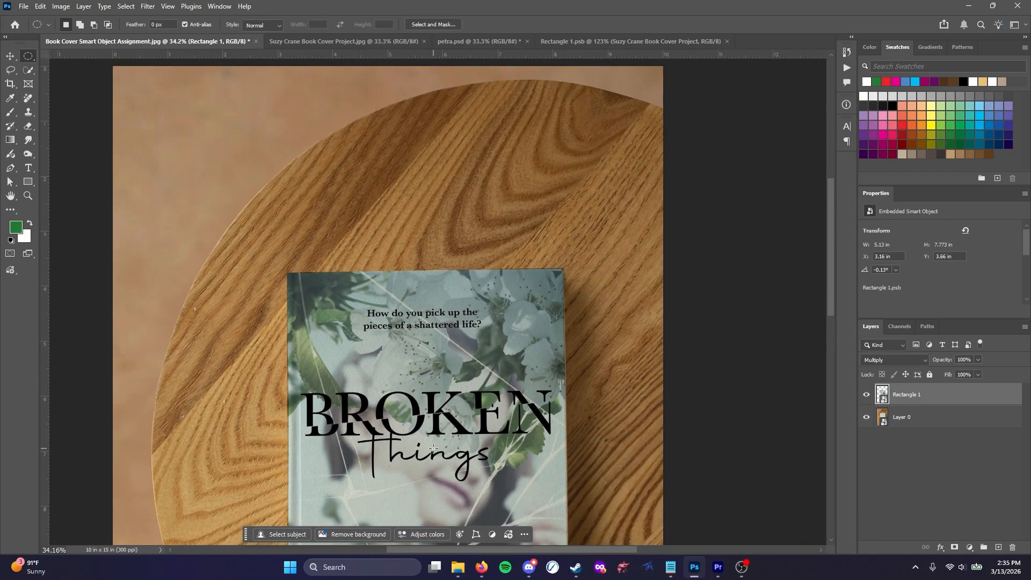
pyautogui.scroll(-2, 419, 421)
pyautogui.scroll(-3, 419, 422)
pyautogui.scroll(-2, 419, 422)
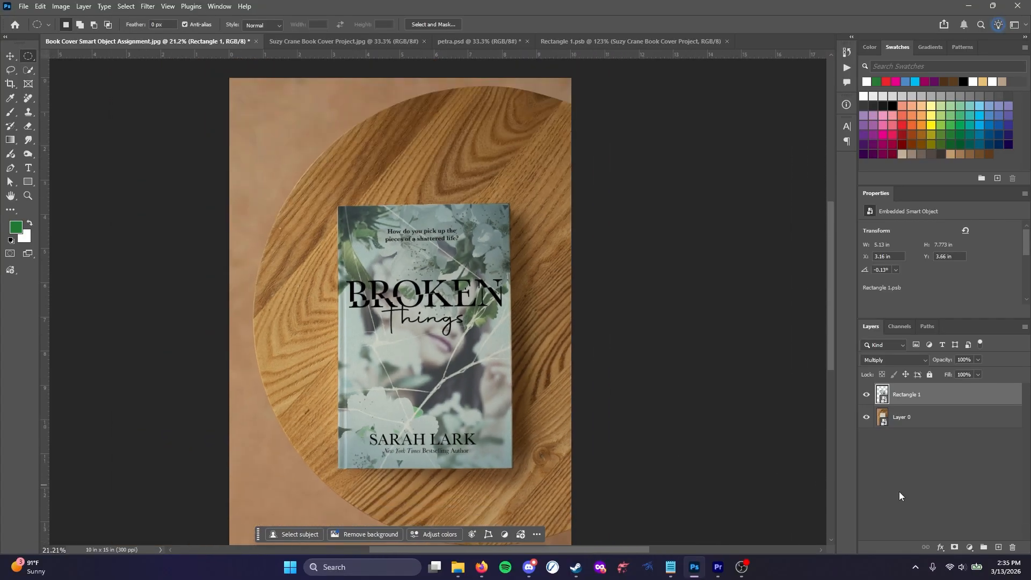
# Add a Solid Color fill layer above Rectangle 1 in a warm golden yellow with a hue of about 41°.
pyautogui.click(965, 547)
pyautogui.click(982, 540)
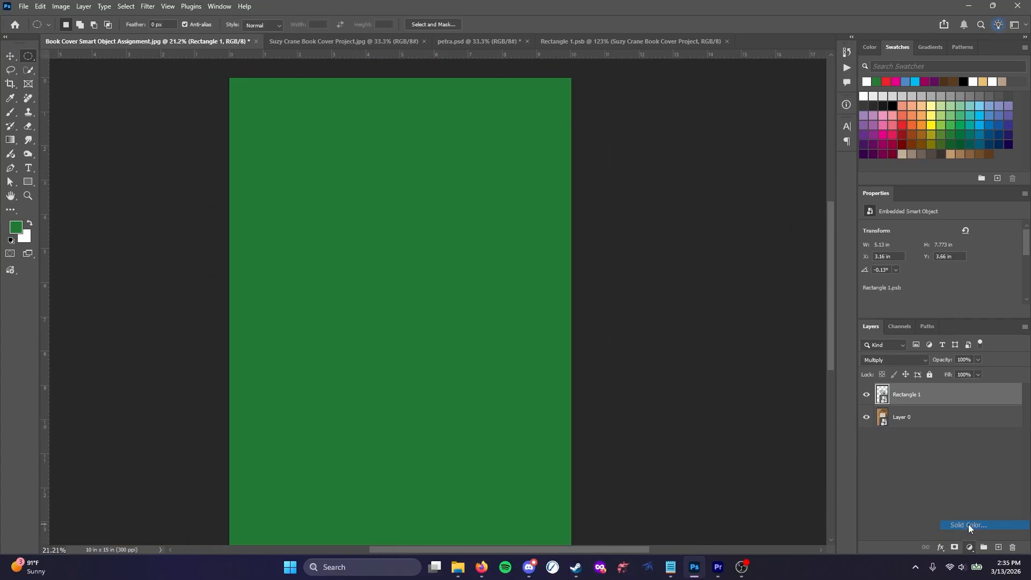
pyautogui.click(704, 226)
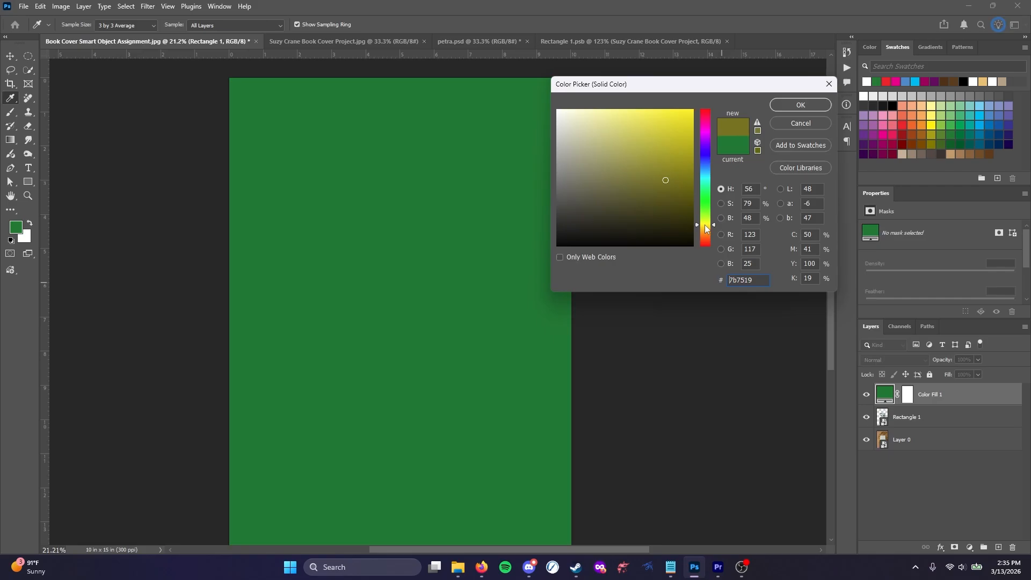
pyautogui.click(707, 230)
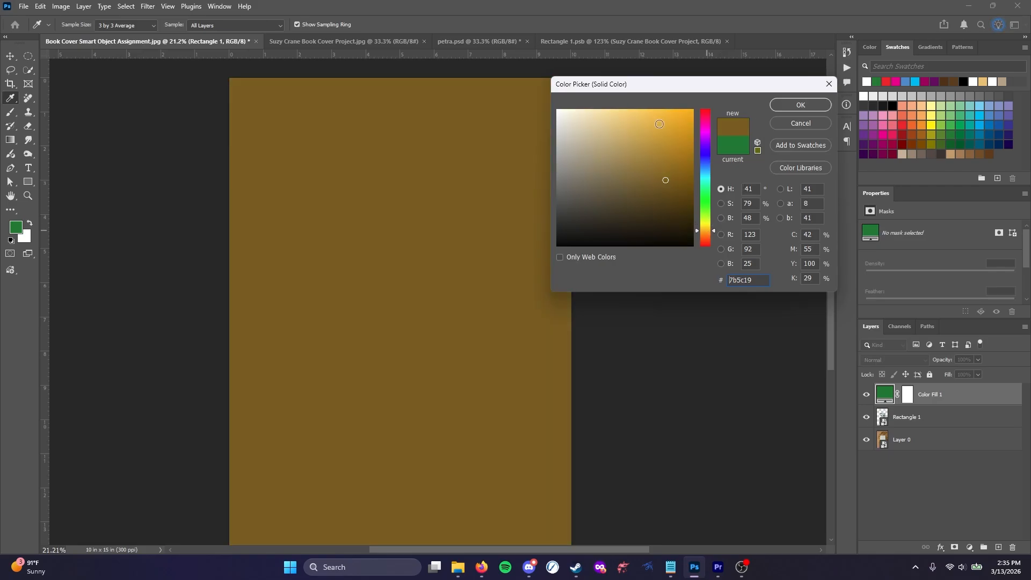
pyautogui.click(653, 118)
pyautogui.click(819, 109)
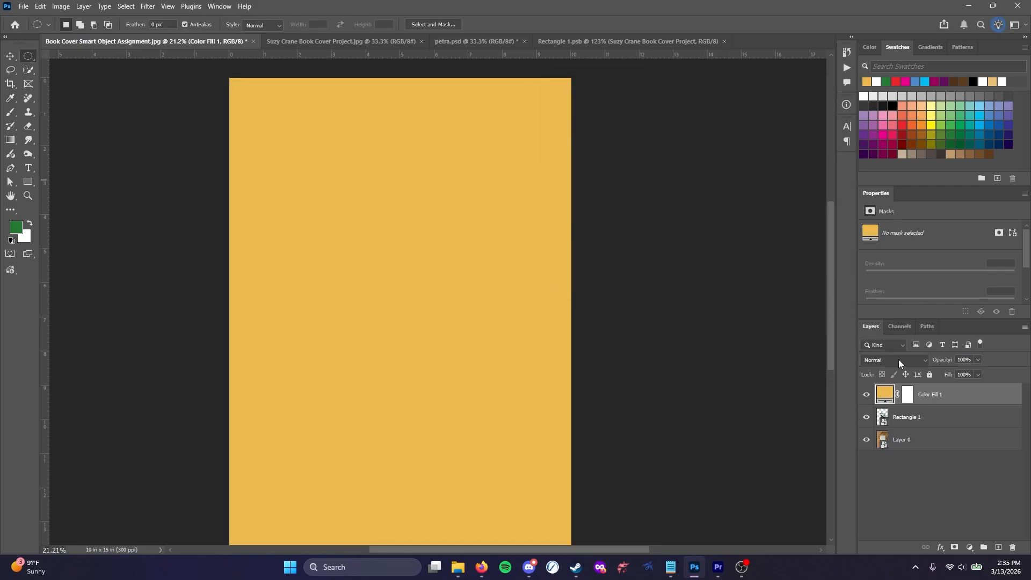
# Set the golden color fill layer's blend mode to Soft Light and its opacity to 15%.
pyautogui.click(897, 360)
pyautogui.click(877, 406)
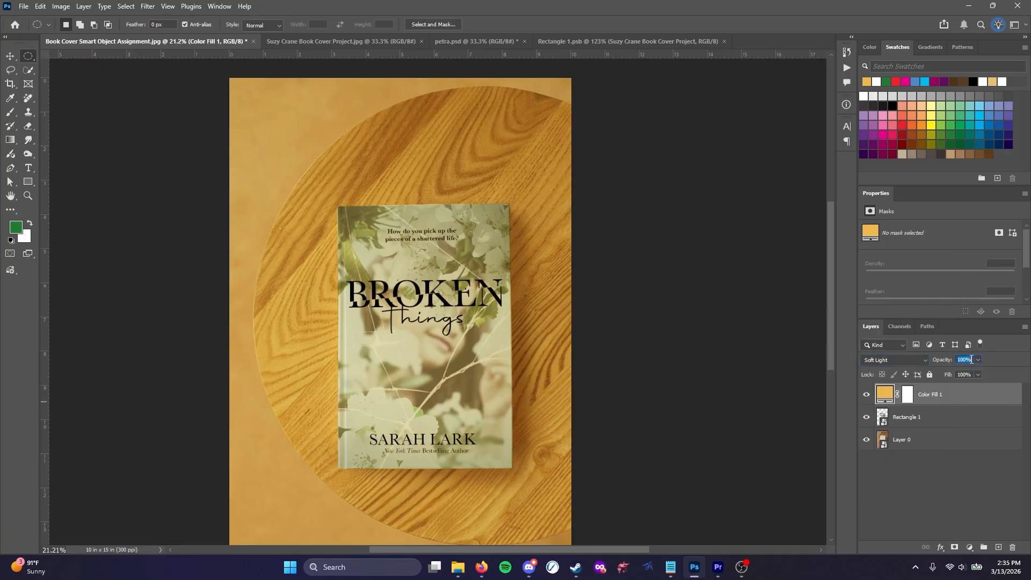
pyautogui.write('15')
pyautogui.press('Return')
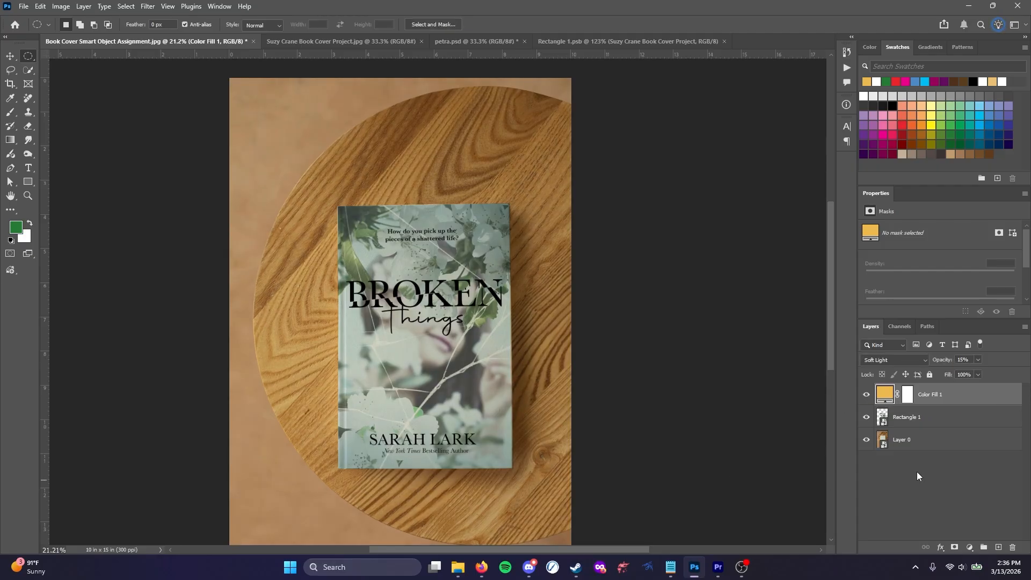
# Look over the whole tinted mockup and close the Rectangle 1.psb smart object document.
pyautogui.scroll(-2, 572, 357)
pyautogui.scroll(1, 608, 344)
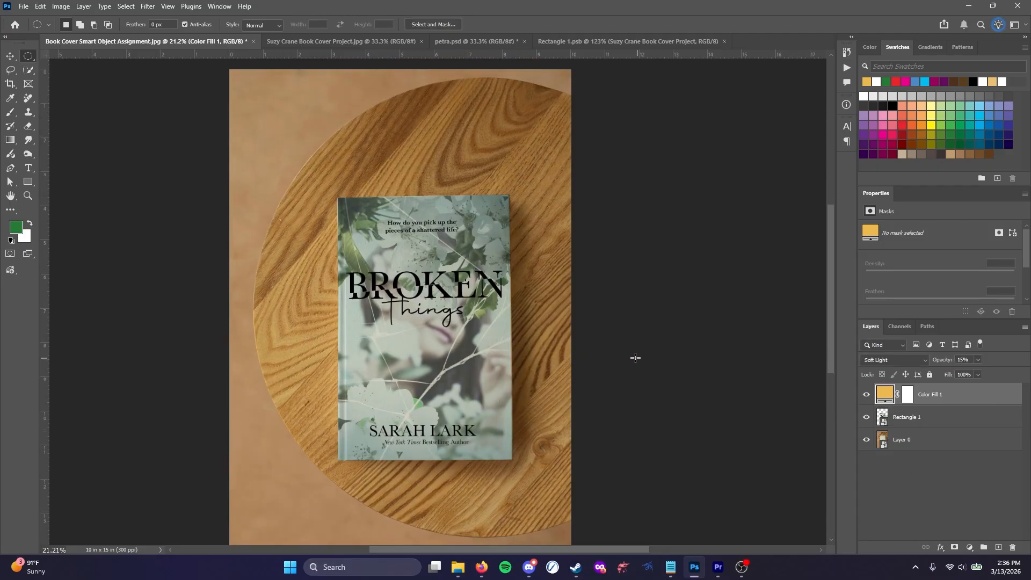
pyautogui.scroll(-2, 618, 350)
pyautogui.moveTo(564, 546); pyautogui.dragTo(555, 518)
pyautogui.scroll(1, 539, 467)
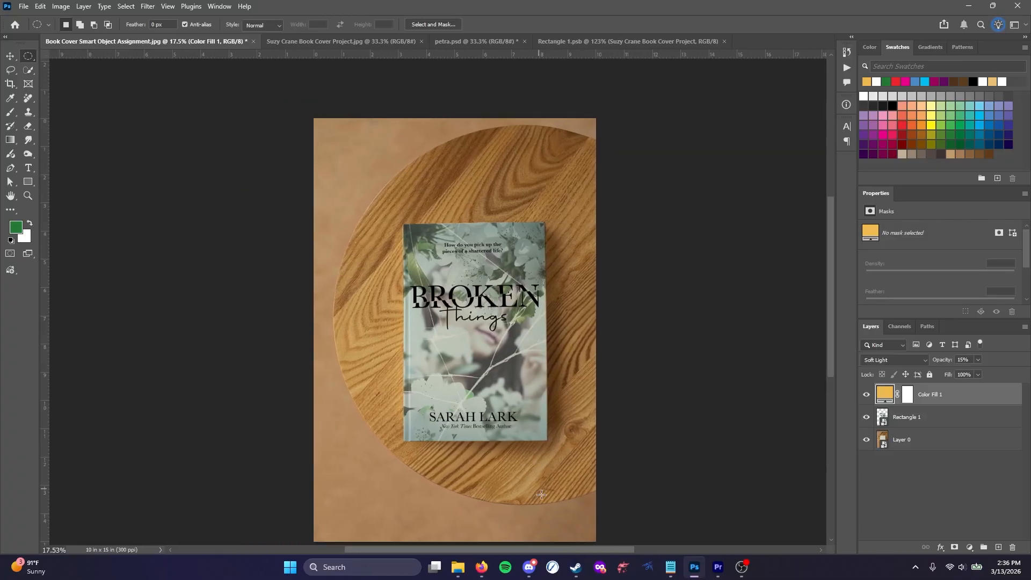
pyautogui.scroll(-2, 571, 481)
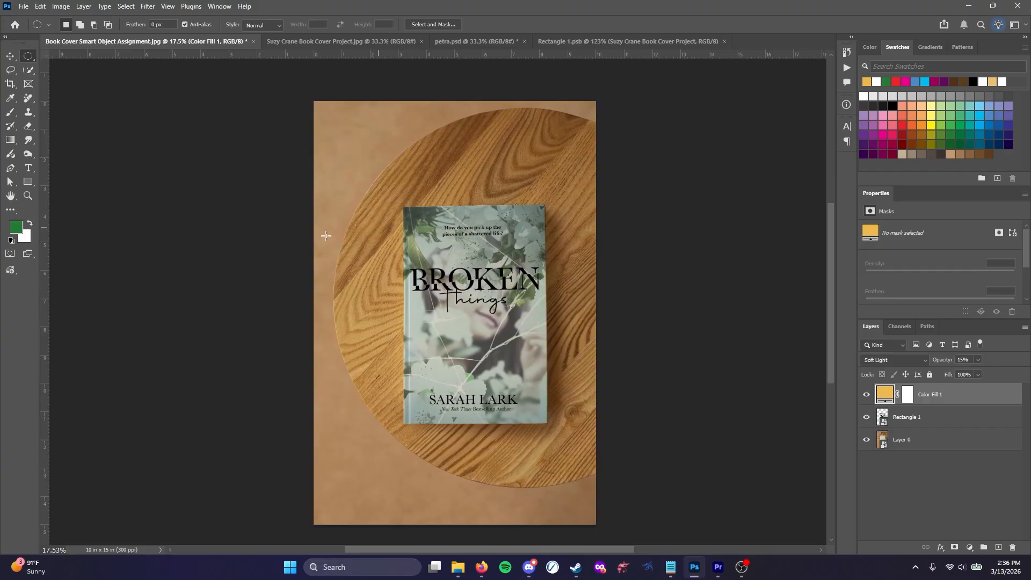
pyautogui.click(26, 7)
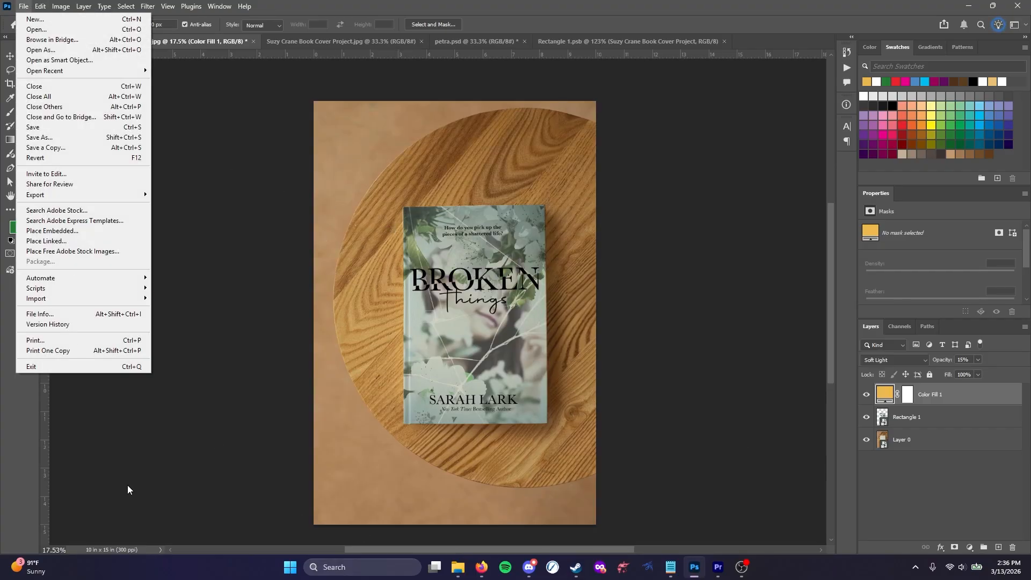
pyautogui.press('Escape')
pyautogui.click(724, 41)
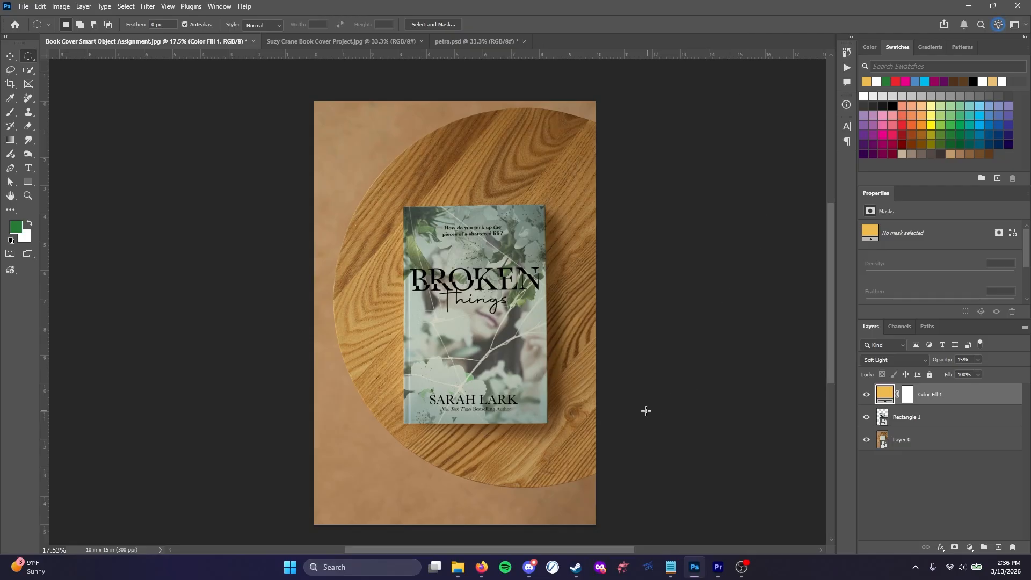
# Save the mockup as a layered Photoshop file in Downloads, starting the file name with the designer's full name.
pyautogui.scroll(5, 506, 396)
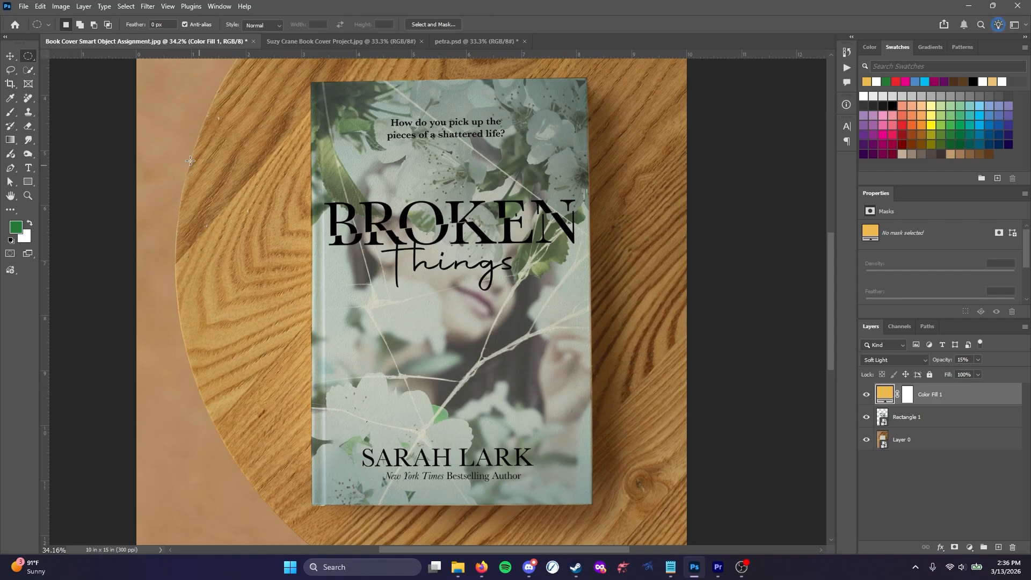
pyautogui.click(24, 6)
pyautogui.click(58, 138)
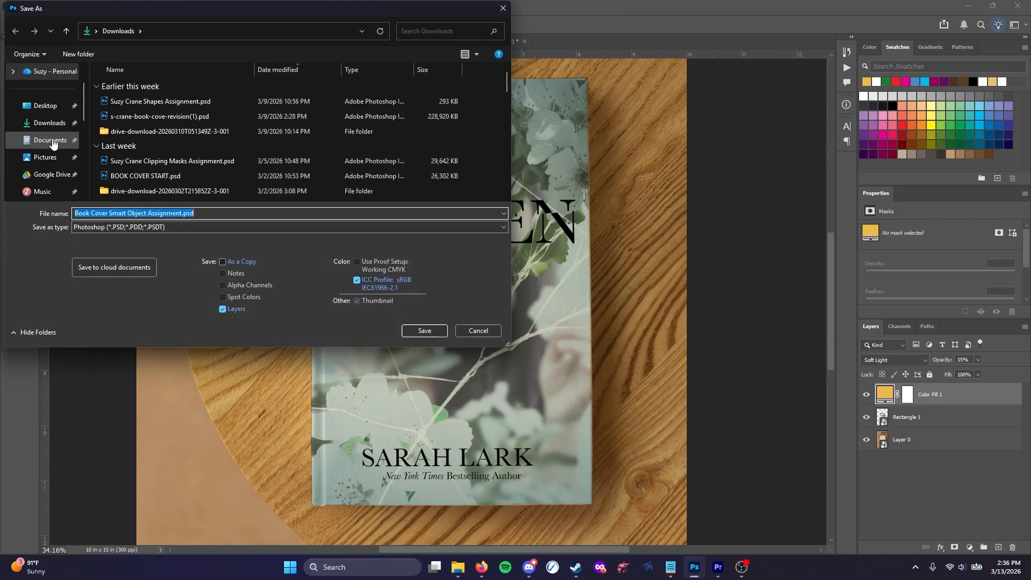
pyautogui.write('Suzy Crane Sma')
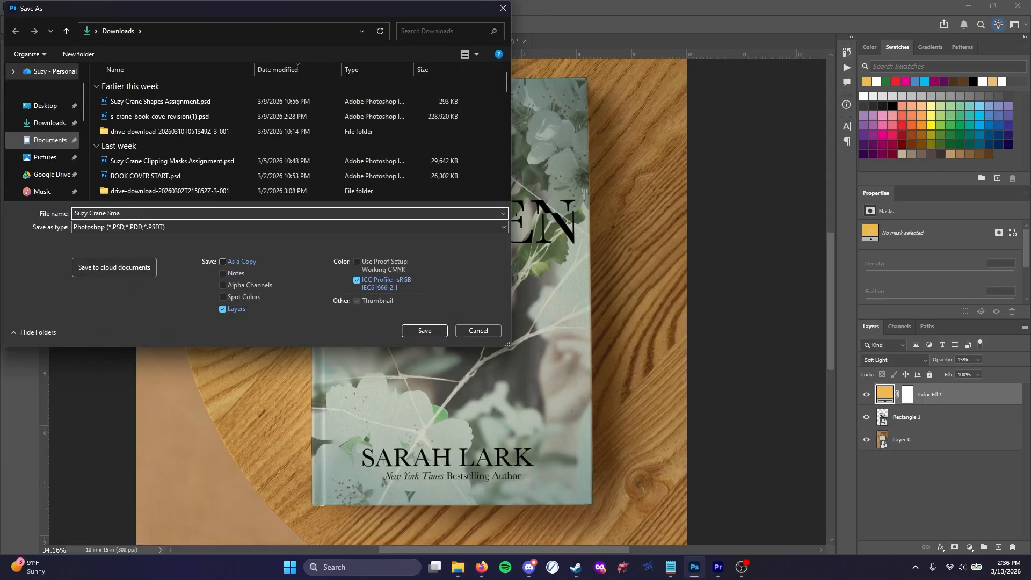